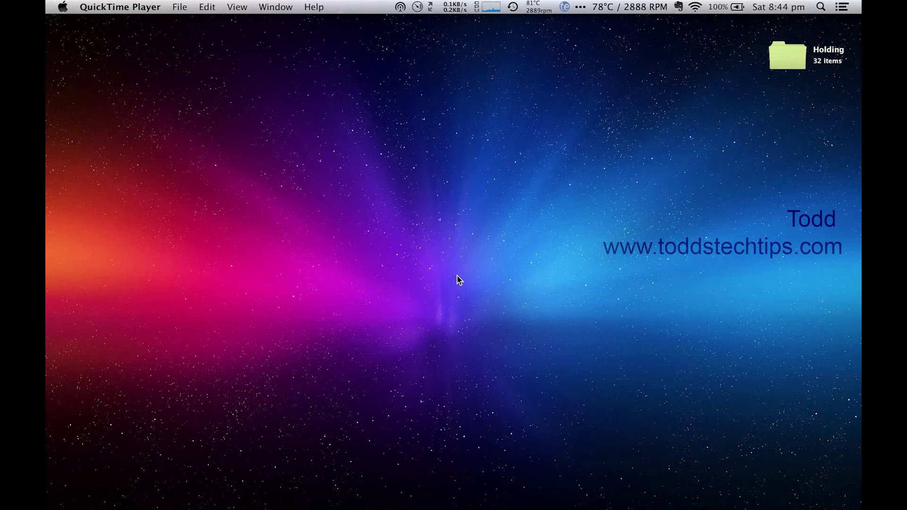
Step: Dim the screen brightness, then brighten it and return it to the same level
{"action": "key", "text": "F1"}
{"action": "key", "text": "F1"}
{"action": "key", "text": "F1"}
{"action": "key", "text": "F1"}
{"action": "key", "text": "F2"}
{"action": "key", "text": "F2"}
{"action": "key", "text": "F2"}
{"action": "key", "text": "F2"}
{"action": "key", "text": "F2"}
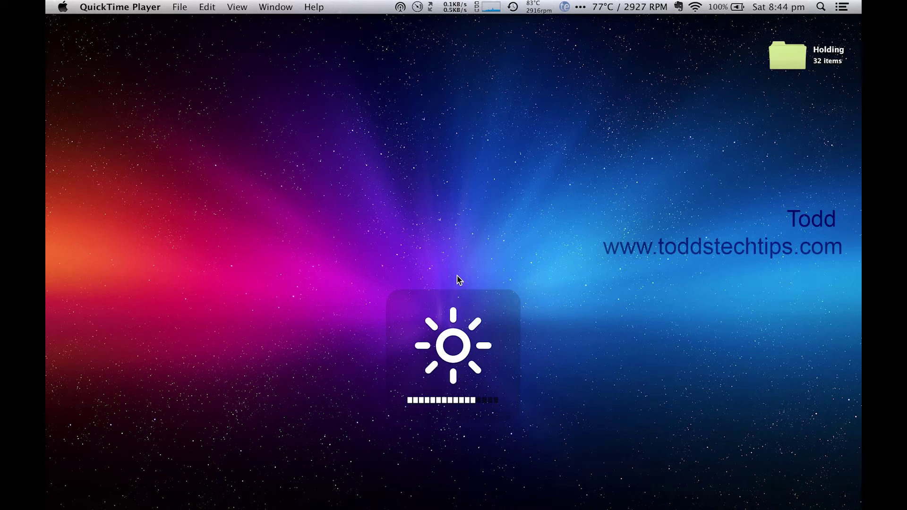
{"action": "key", "text": "F2"}
{"action": "key", "text": "F1"}
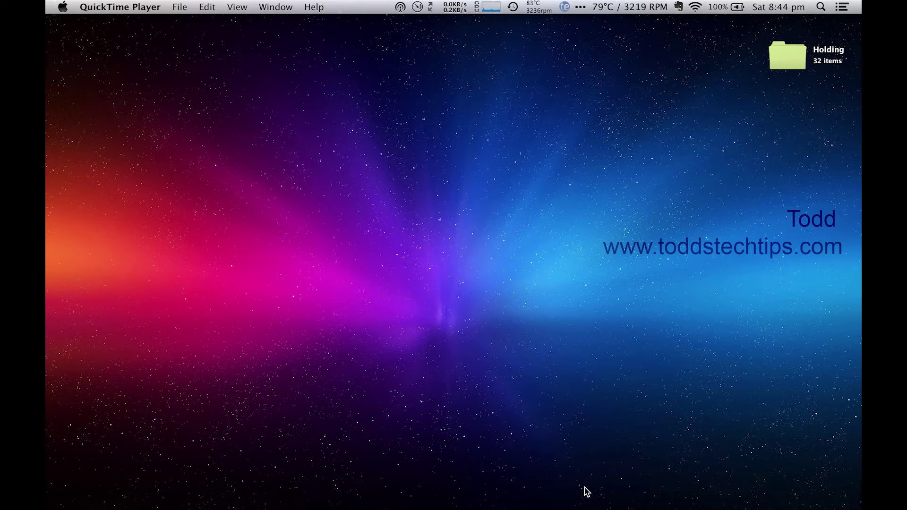
Step: Launch System Preferences from the Dock and go to Accessibility's Display options
{"action": "mouse_move", "coordinate": [601, 509]}
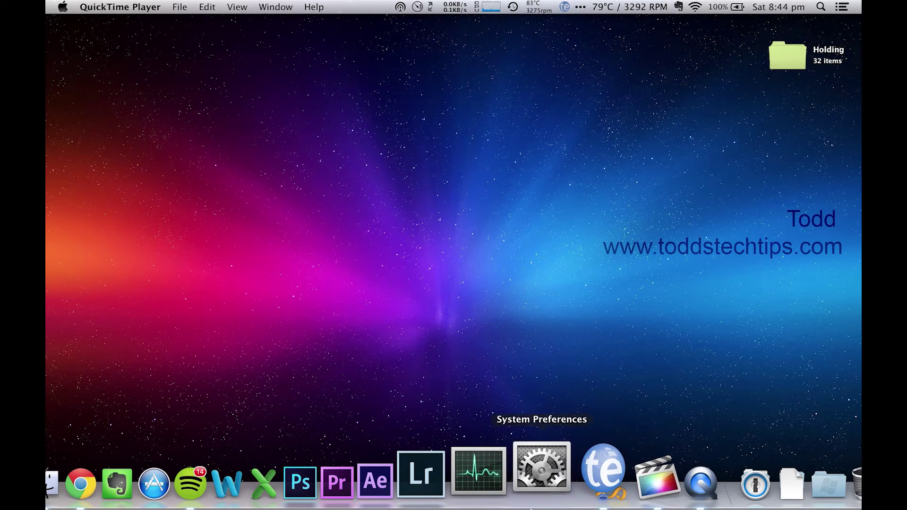
{"action": "left_click", "coordinate": [531, 507]}
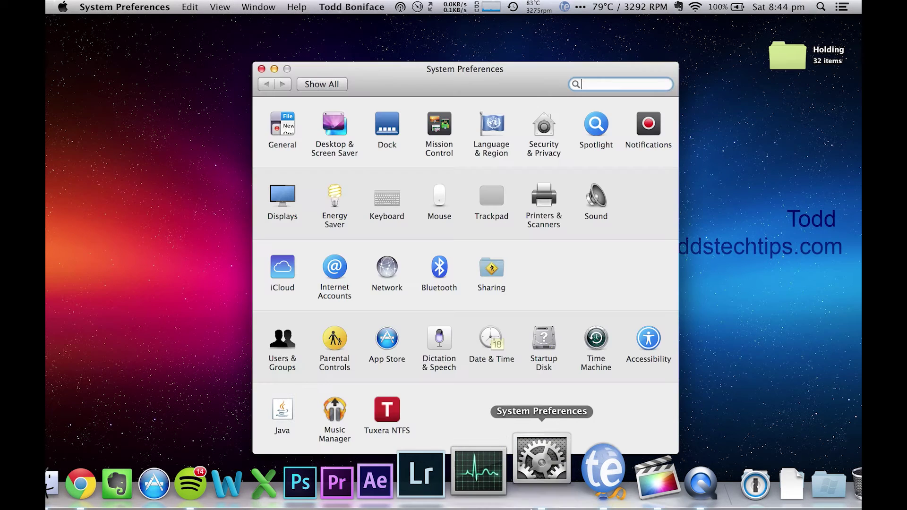
{"action": "left_click", "coordinate": [651, 344]}
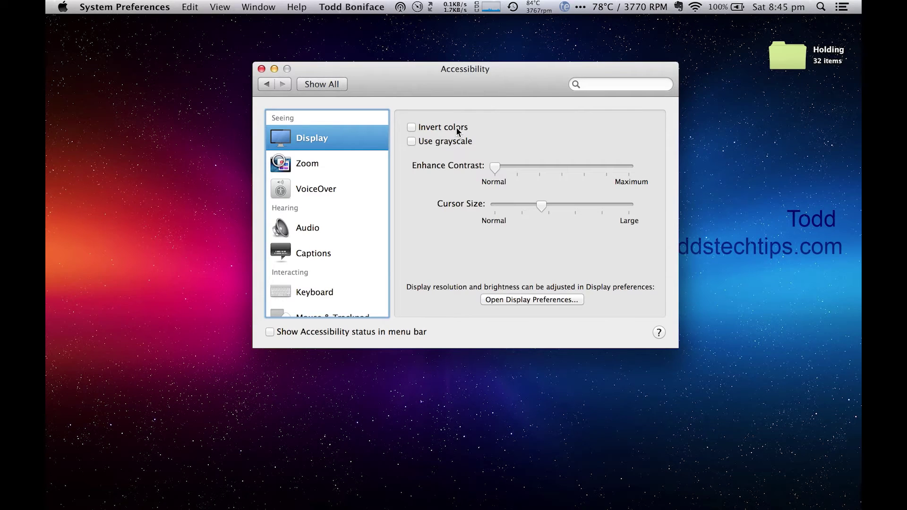
{"action": "left_click", "coordinate": [453, 128]}
{"action": "left_click", "coordinate": [453, 128]}
{"action": "left_click", "coordinate": [453, 127]}
{"action": "left_click", "coordinate": [453, 127]}
{"action": "left_click", "coordinate": [453, 128]}
{"action": "left_click", "coordinate": [454, 129]}
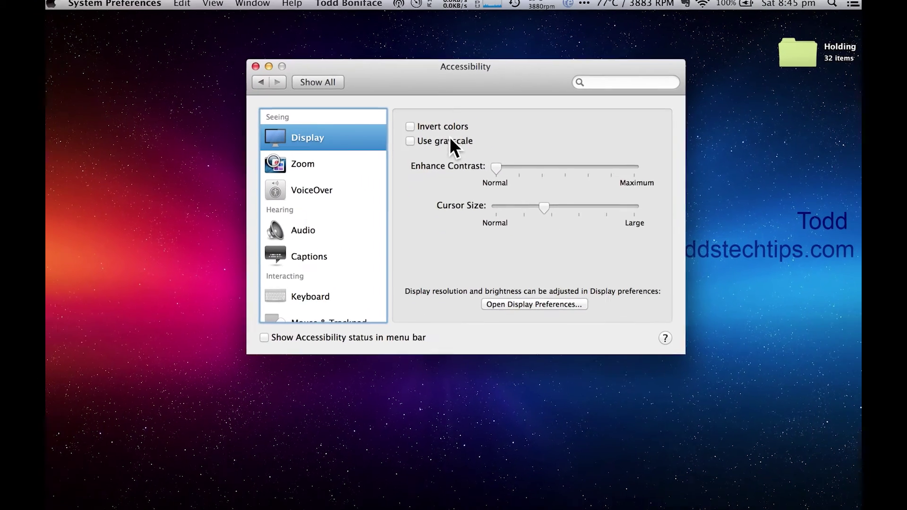
{"action": "left_click", "coordinate": [450, 141]}
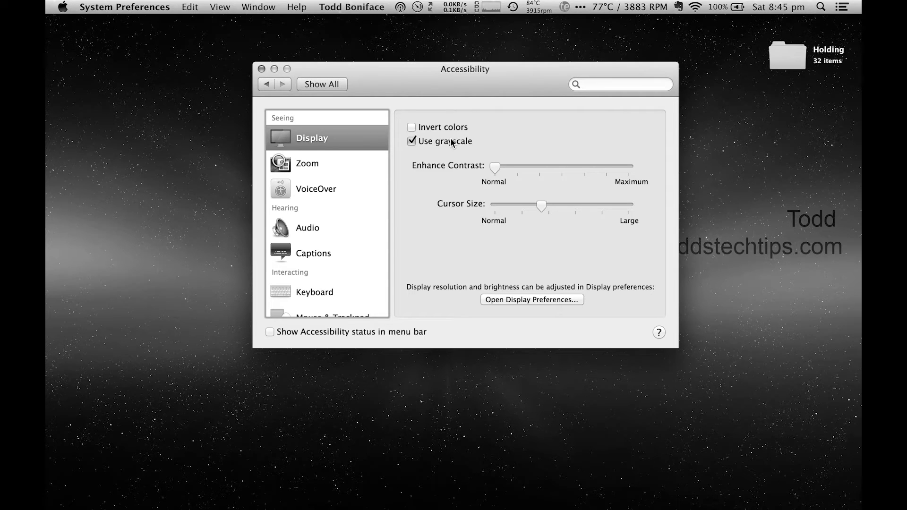
{"action": "left_click", "coordinate": [452, 142]}
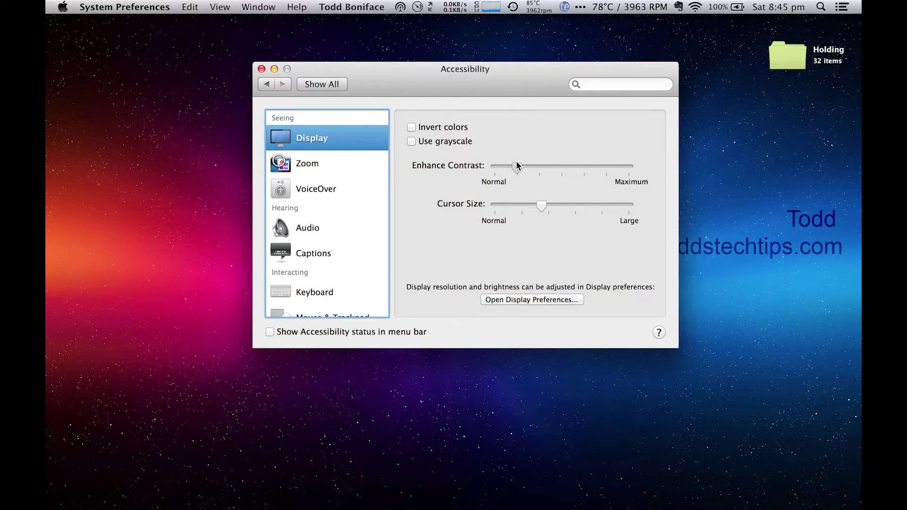
{"action": "left_click_drag", "start_coordinate": [575, 177], "coordinate": [471, 195]}
{"action": "left_click_drag", "start_coordinate": [563, 205], "coordinate": [536, 214]}
{"action": "left_click_drag", "start_coordinate": [560, 208], "coordinate": [564, 209]}
Step: Show the Zoom settings and review the More Options magnification range sliders, closing them unchanged
{"action": "left_click", "coordinate": [319, 163]}
{"action": "scroll", "coordinate": [483, 147], "scroll_direction": "up", "scroll_amount": 3}
{"action": "scroll", "coordinate": [483, 145], "scroll_direction": "up", "scroll_amount": 4}
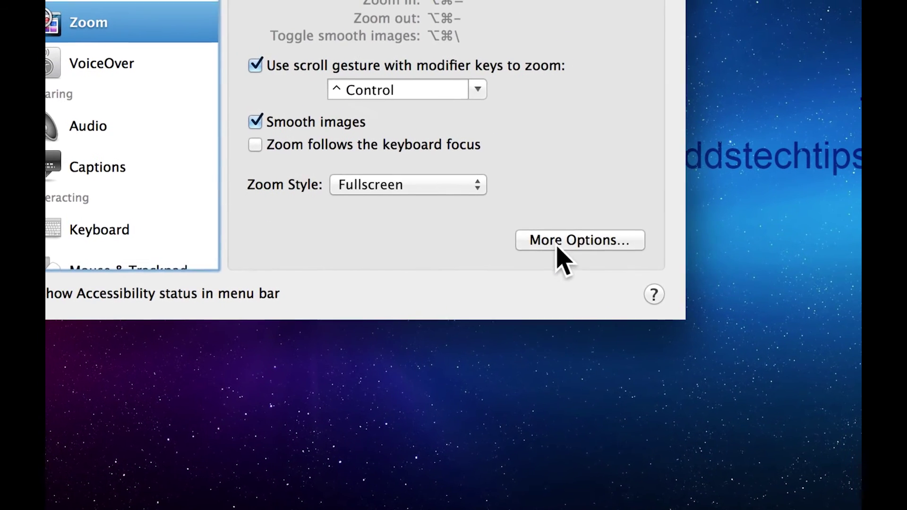
{"action": "left_click", "coordinate": [694, 347]}
{"action": "scroll", "coordinate": [463, 175], "scroll_direction": "up", "scroll_amount": 3}
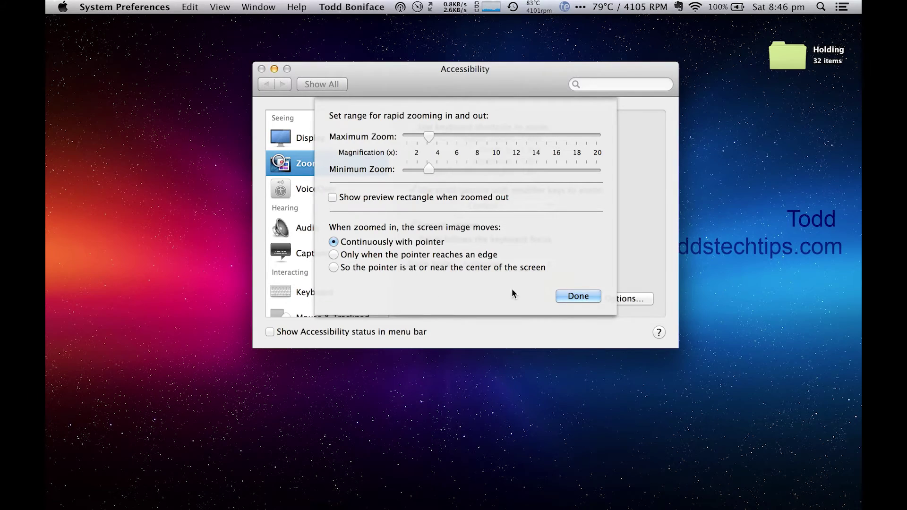
{"action": "left_click", "coordinate": [573, 296]}
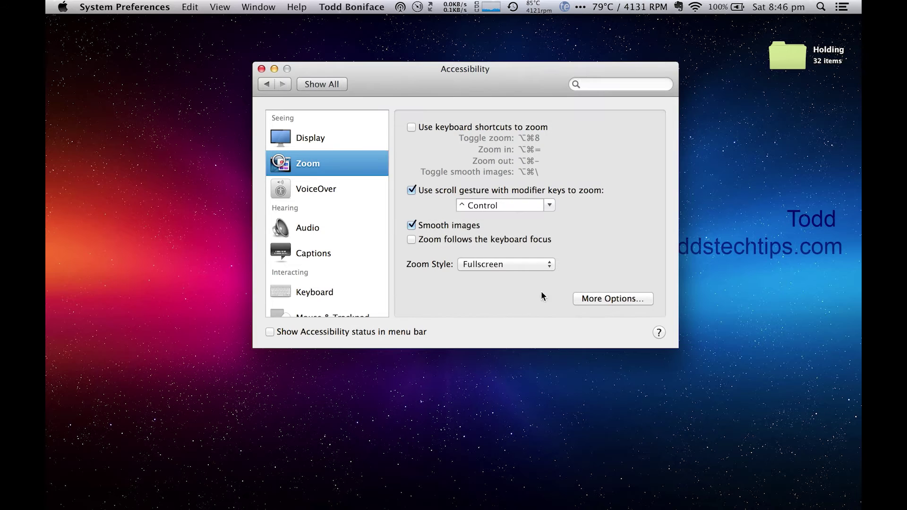
Step: On the VoiceOver section, tick Enable VoiceOver, then cancel the welcome dialog so it stays off
{"action": "left_click", "coordinate": [335, 185]}
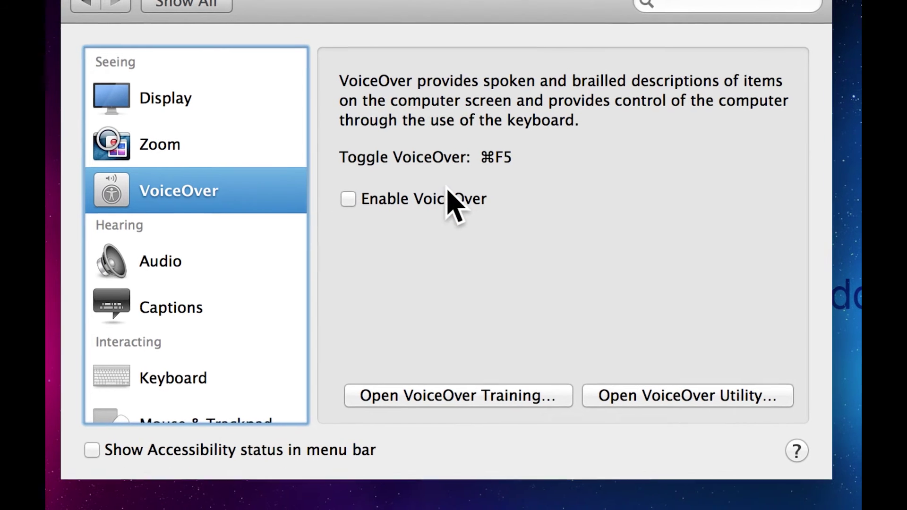
{"action": "left_click", "coordinate": [453, 208]}
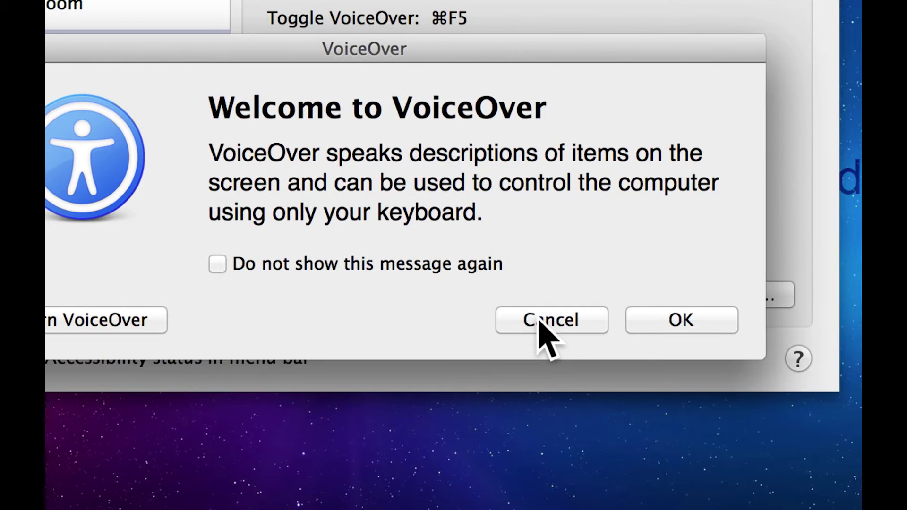
{"action": "left_click", "coordinate": [541, 324]}
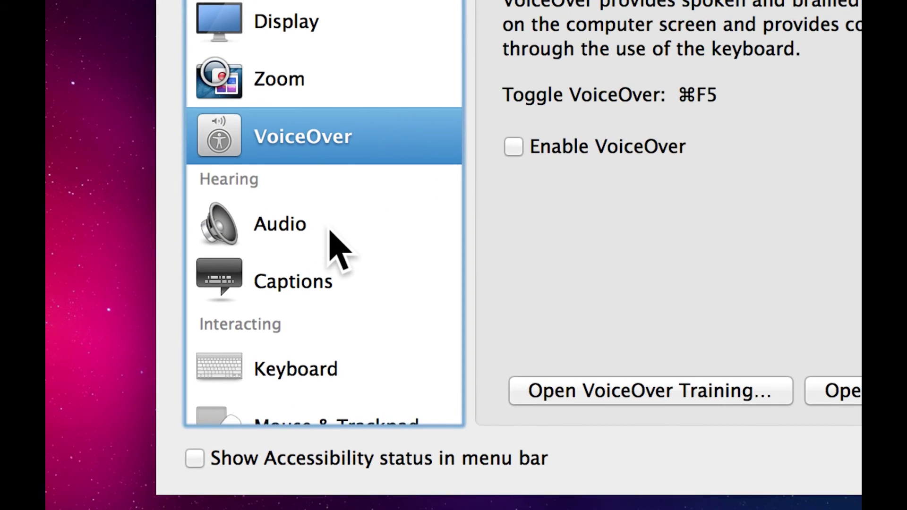
Step: Step through the Audio, Captions, Keyboard, Mouse & Trackpad and Switch Control accessibility sections
{"action": "left_click", "coordinate": [348, 222]}
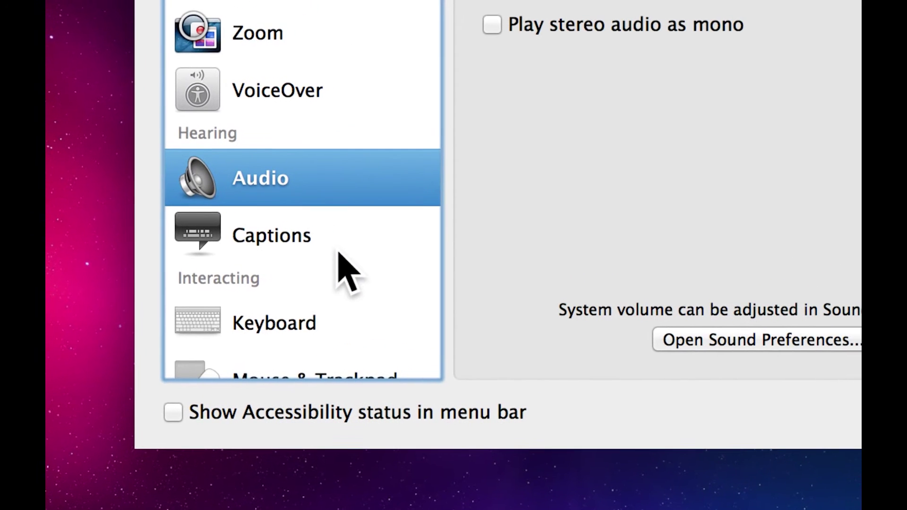
{"action": "left_click", "coordinate": [134, 423]}
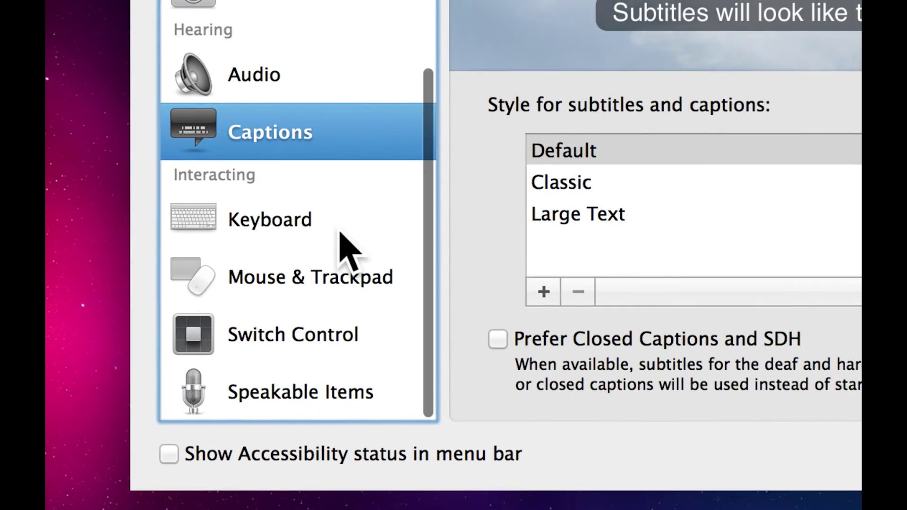
{"action": "left_click", "coordinate": [333, 341]}
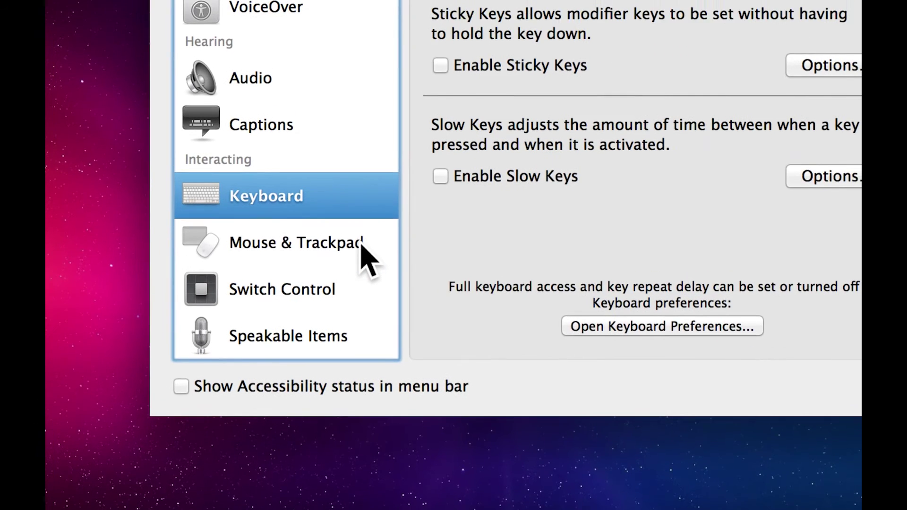
{"action": "left_click", "coordinate": [306, 314]}
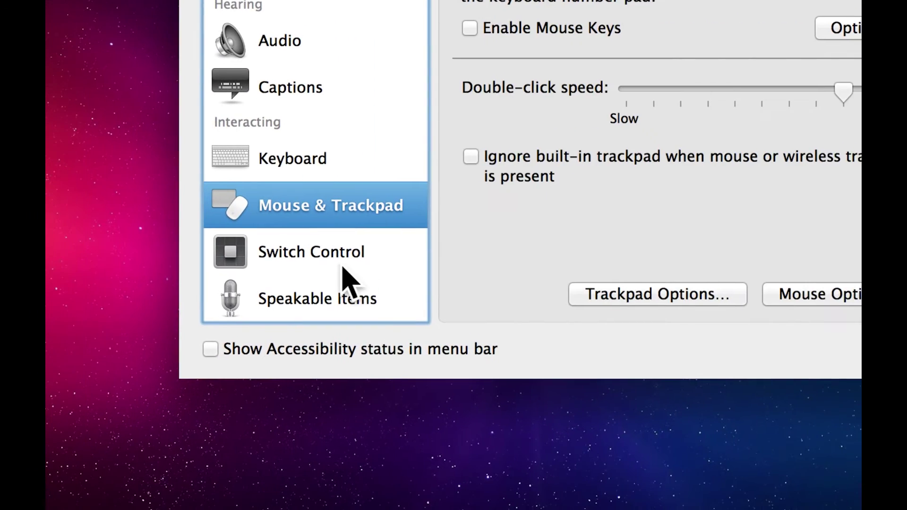
{"action": "left_click", "coordinate": [259, 330]}
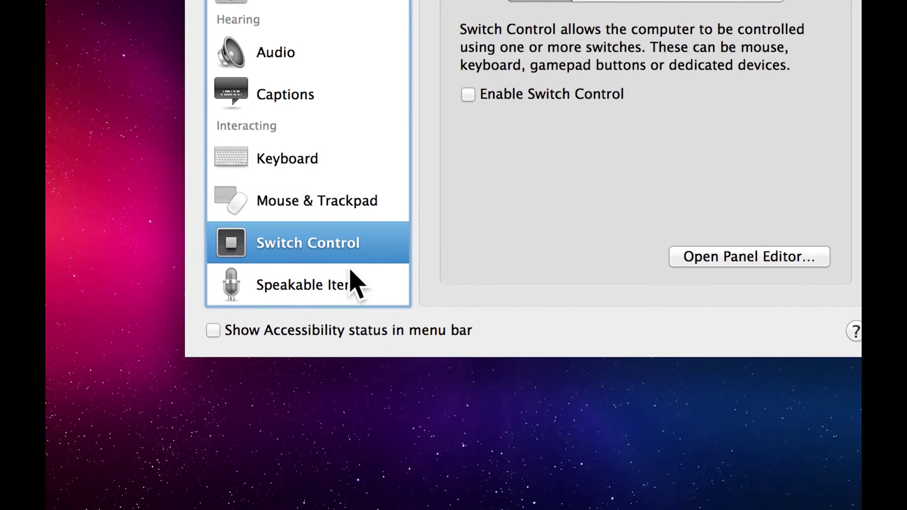
Step: Look at the Speakable Items section, then go back to Show All
{"action": "left_click", "coordinate": [289, 398]}
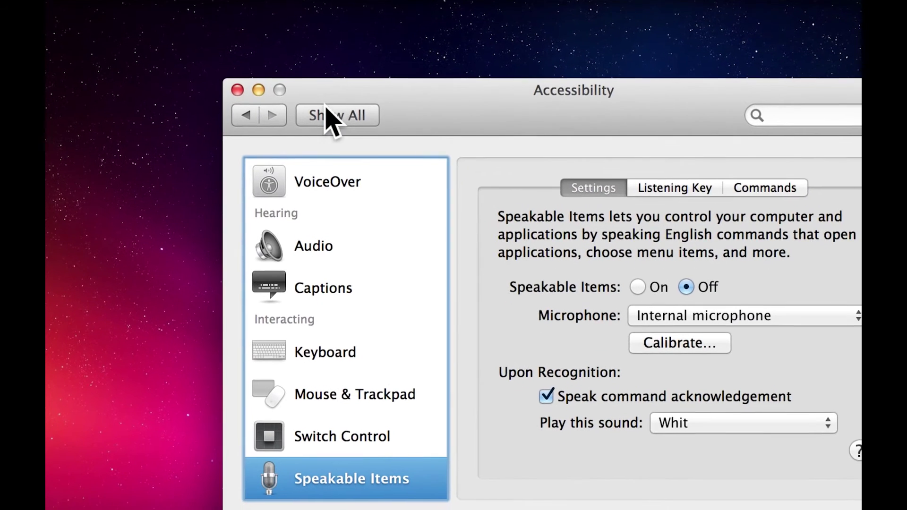
{"action": "left_click", "coordinate": [180, 69]}
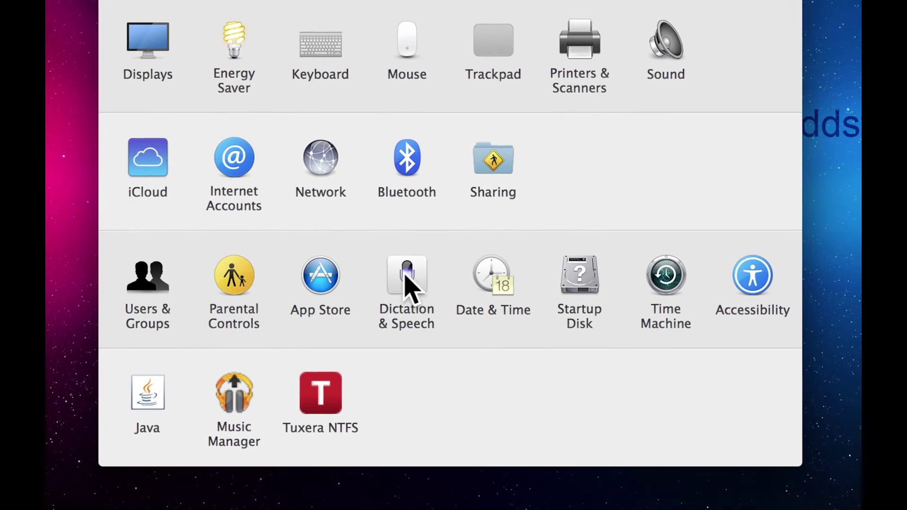
Step: Open Dictation & Speech, keep Alex as the system voice, and play a voice sample
{"action": "left_click", "coordinate": [336, 297]}
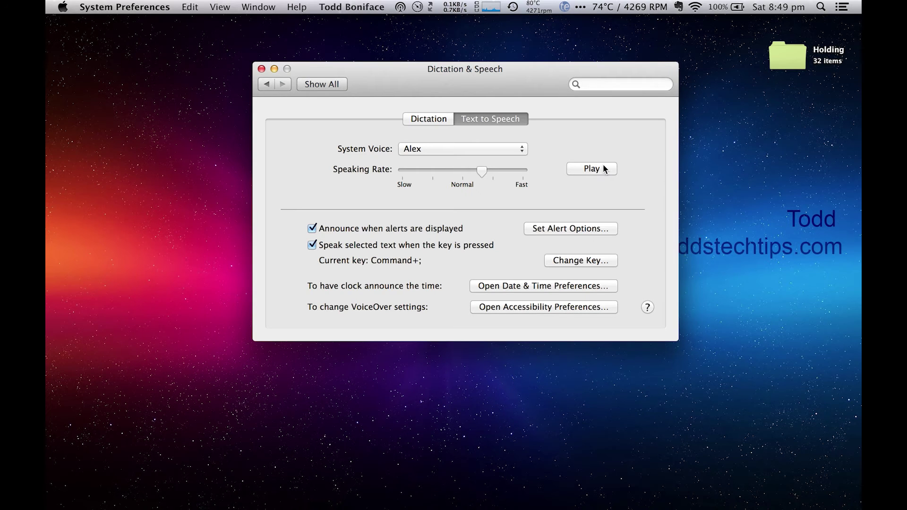
{"action": "left_click", "coordinate": [447, 148]}
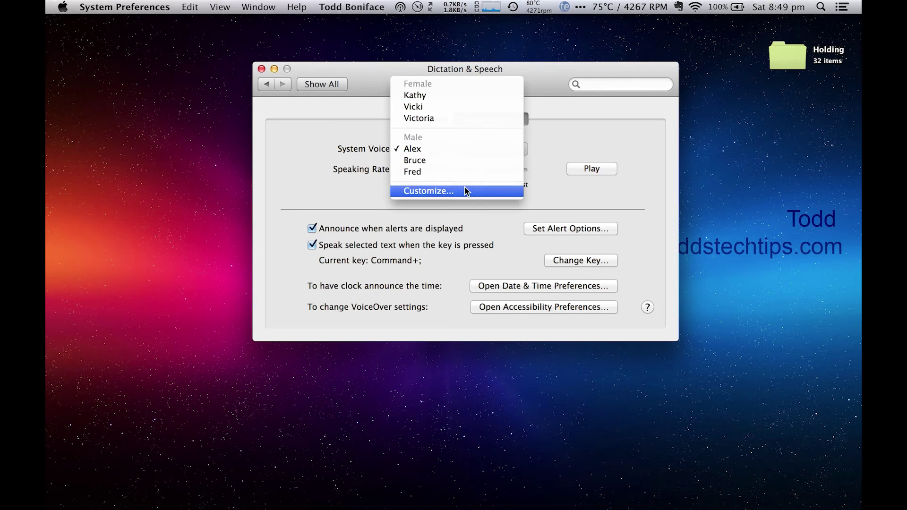
{"action": "left_click", "coordinate": [328, 130]}
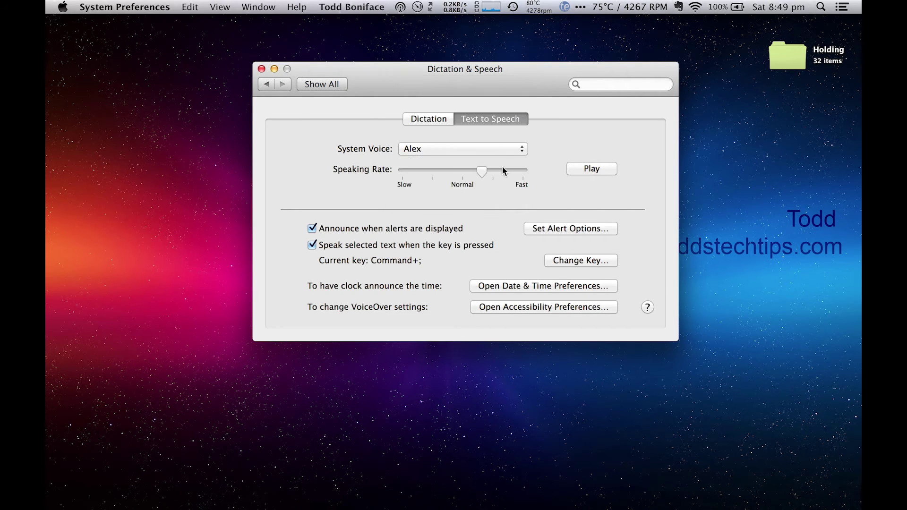
{"action": "left_click", "coordinate": [603, 174]}
Step: Launch TextEdit through a Spotlight search for 'textedit'
{"action": "key", "text": "super+space"}
{"action": "type", "text": "textei"}
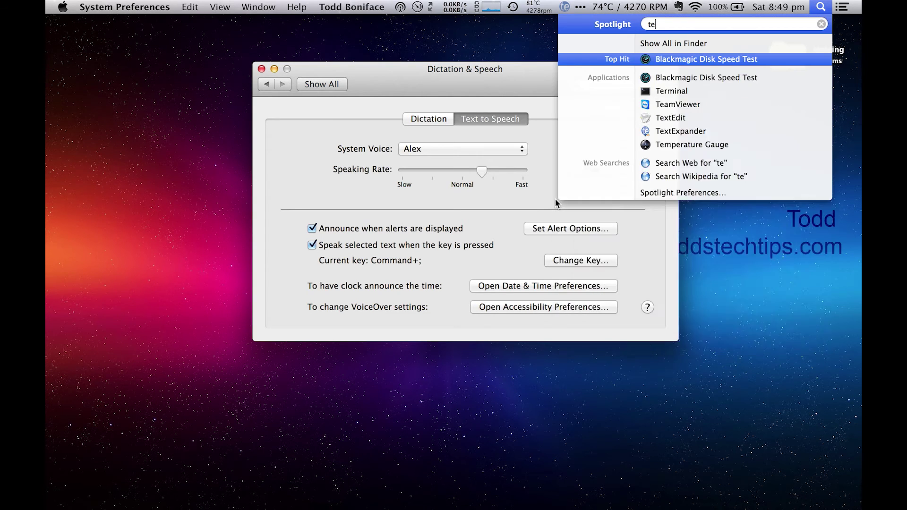
{"action": "key", "text": "BackSpace"}
{"action": "key", "text": "BackSpace"}
{"action": "key", "text": "BackSpace"}
{"action": "key", "text": "BackSpace"}
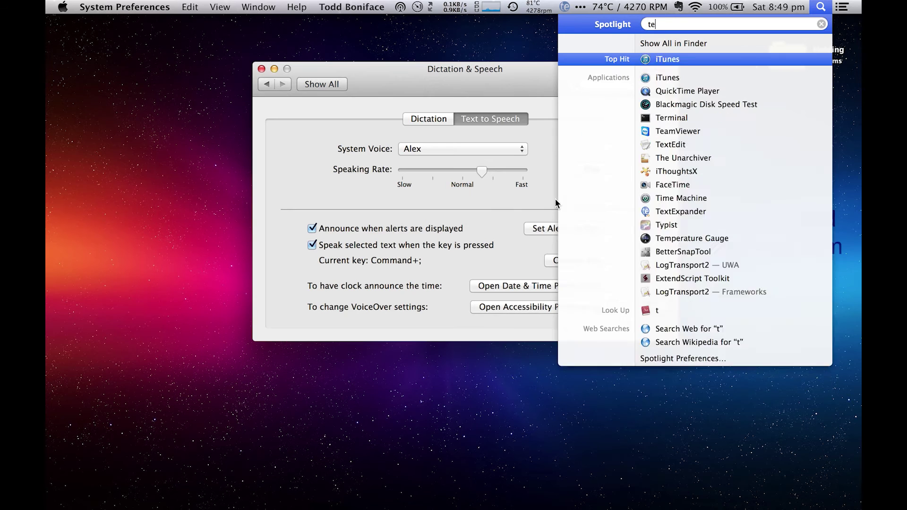
{"action": "type", "text": "xtedi"}
{"action": "key", "text": "Return"}
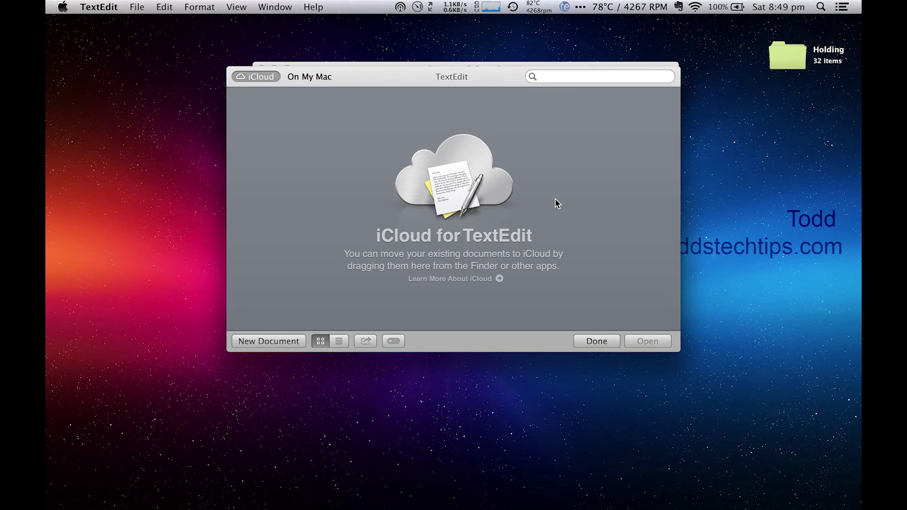
Step: Type 'Hello all how are you today?' in a new document, select it all, and close it
{"action": "key", "text": "super+n"}
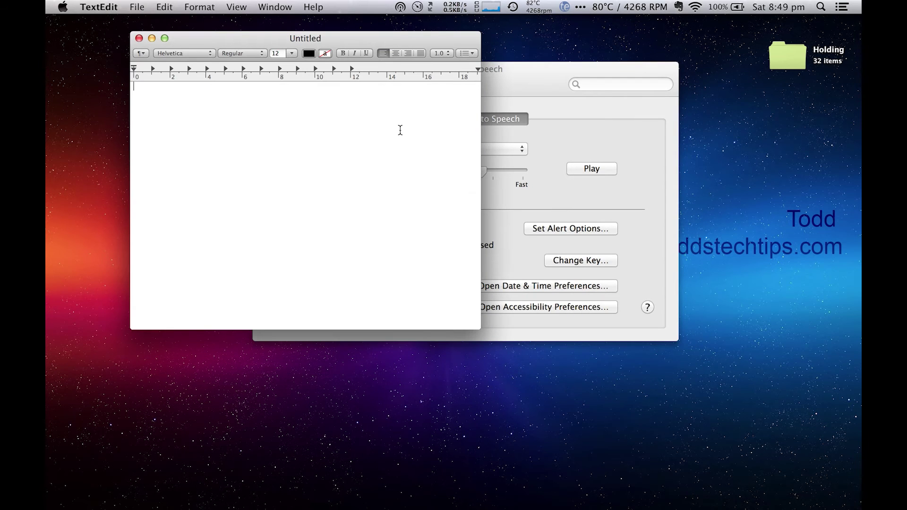
{"action": "type", "text": "Hello all "}
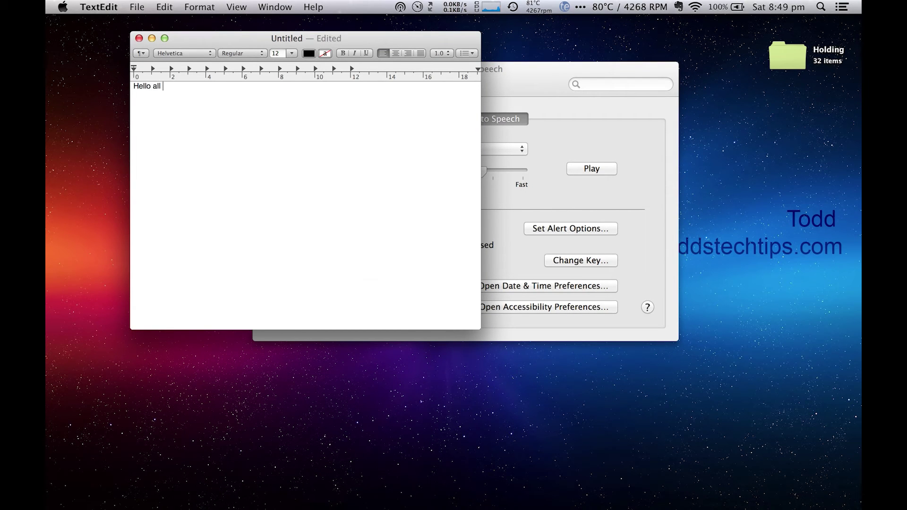
{"action": "type", "text": "how are you today?"}
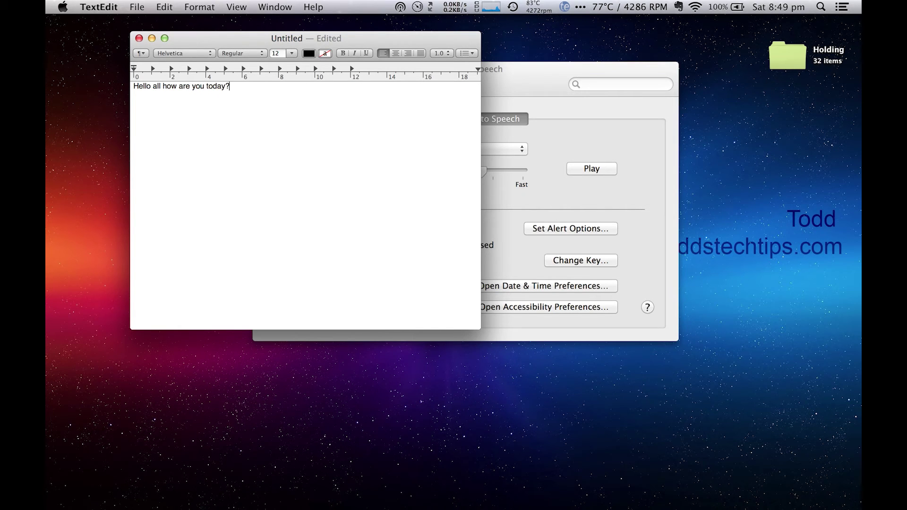
{"action": "key", "text": "super+a"}
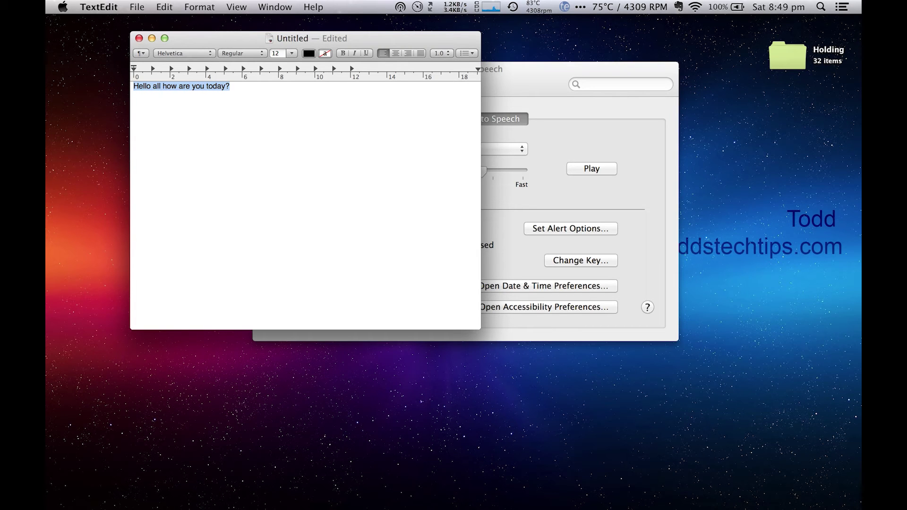
{"action": "key", "text": "super+w"}
Step: Discard the unsaved TextEdit note, then try Command+2 as the speak-selection key and cancel
{"action": "left_click", "coordinate": [249, 244]}
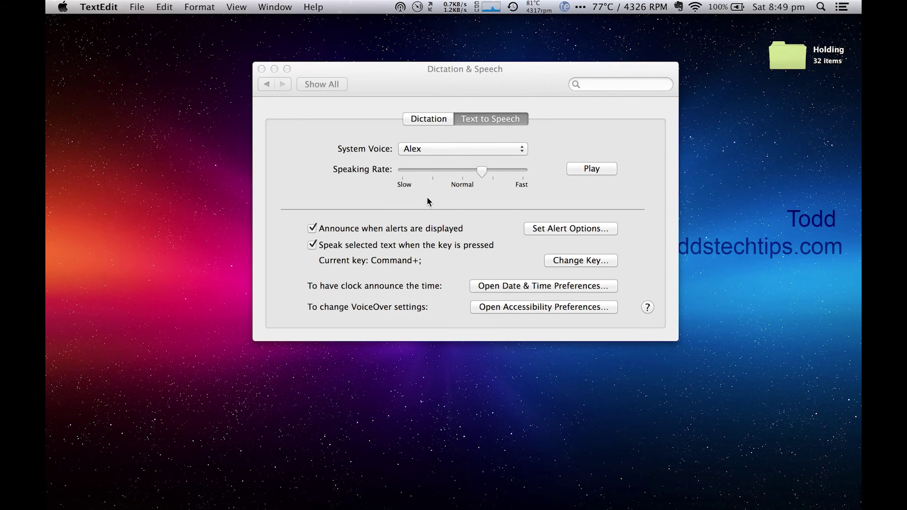
{"action": "left_click", "coordinate": [540, 111]}
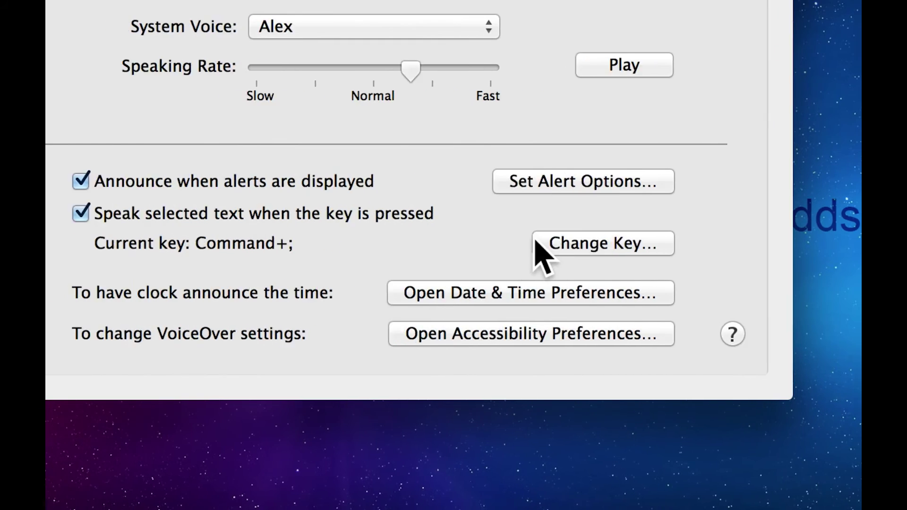
{"action": "left_click", "coordinate": [558, 243]}
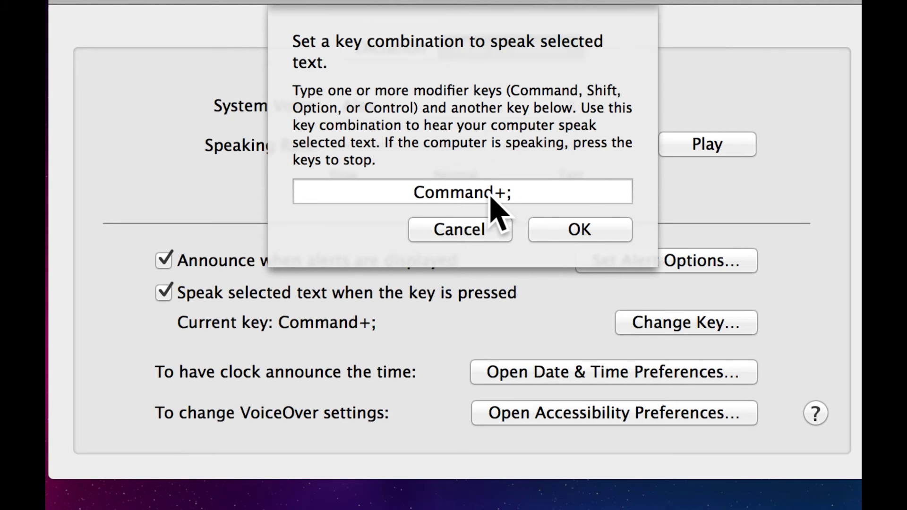
{"action": "key", "text": "super+2"}
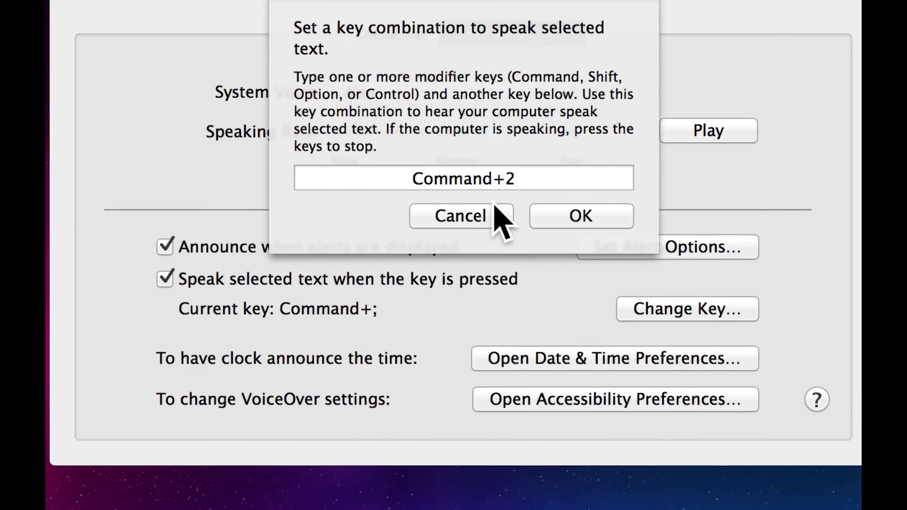
{"action": "left_click", "coordinate": [461, 239]}
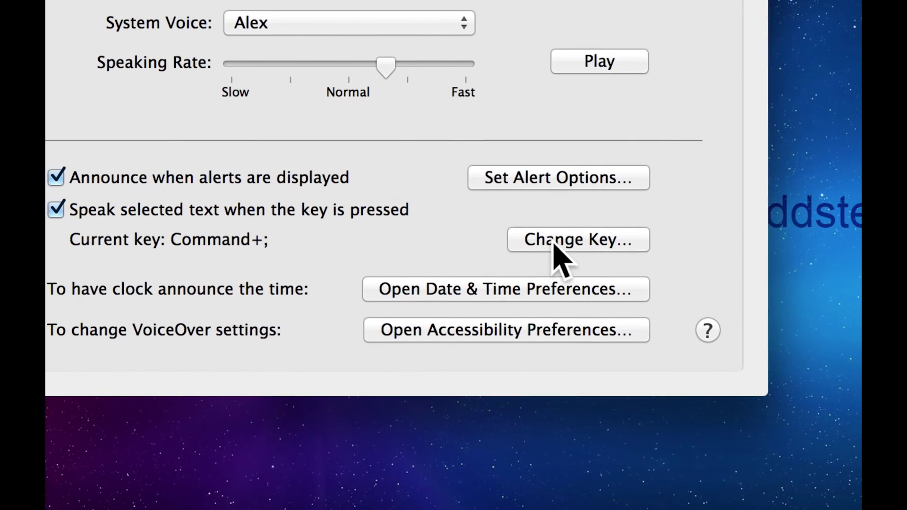
Step: Try Esc as the speak-selection key and cancel again, keeping Command+;
{"action": "left_click", "coordinate": [558, 250]}
{"action": "key", "text": "Escape"}
{"action": "left_click", "coordinate": [470, 201]}
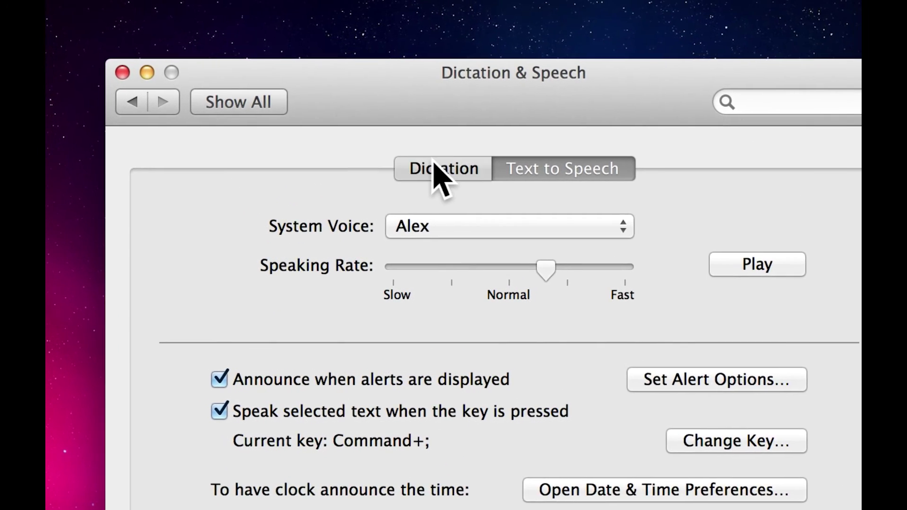
Step: Show the Dictation tab, then launch TextEdit through Spotlight
{"action": "left_click", "coordinate": [433, 132]}
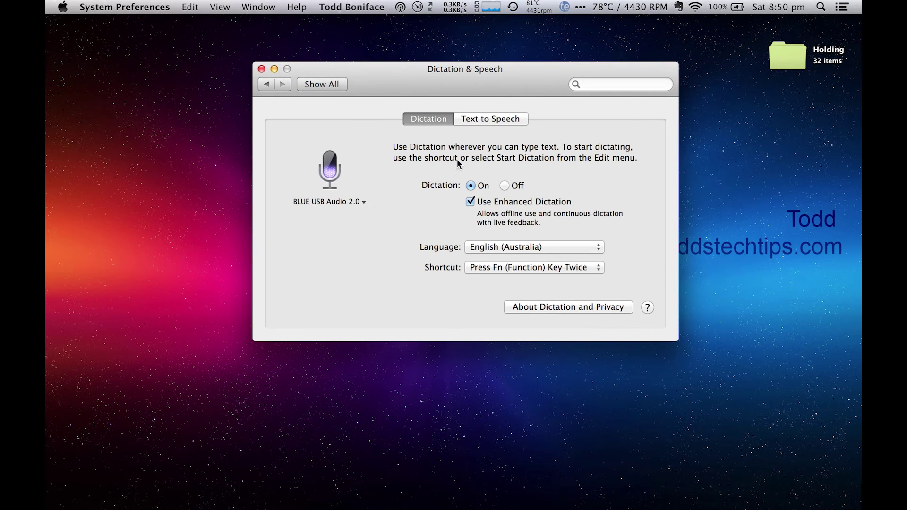
{"action": "key", "text": "super+space"}
{"action": "type", "text": "textedit"}
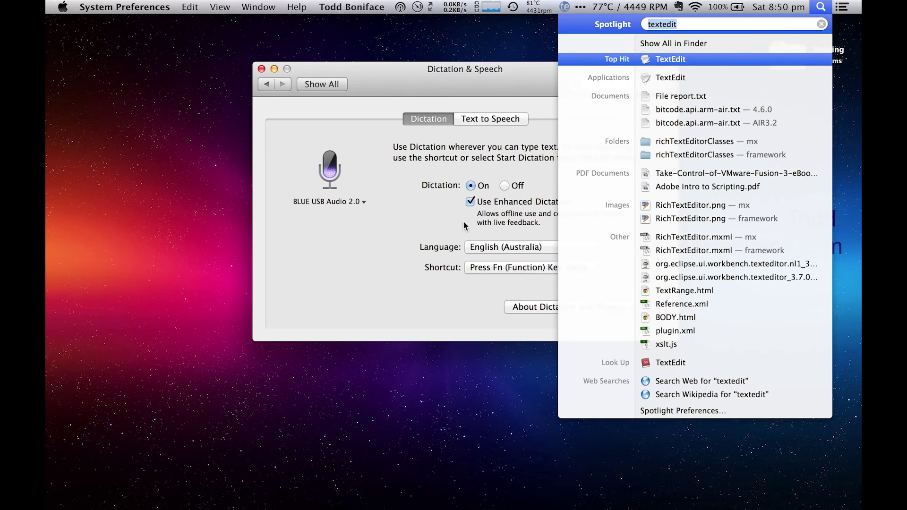
{"action": "key", "text": "Return"}
Step: Dictate 'Testing testing 123 the quick brown fox' into a new TextEdit document
{"action": "key", "text": "super+n"}
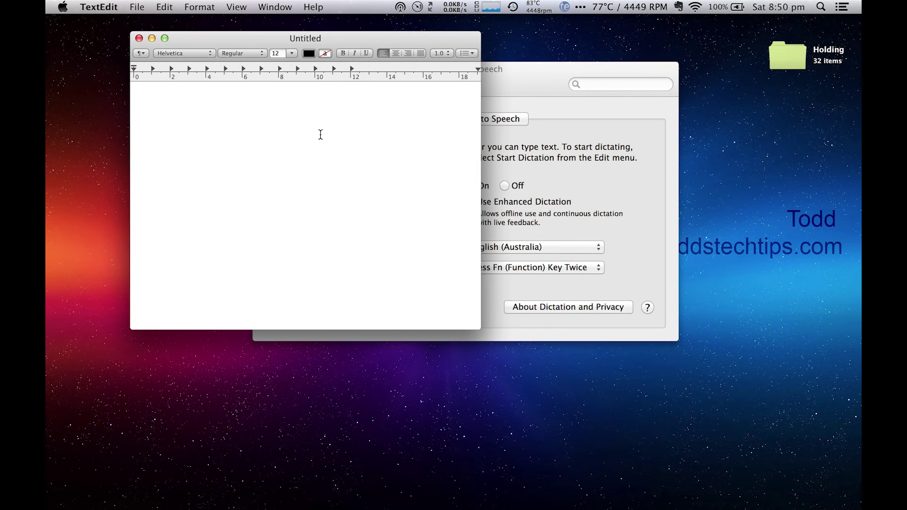
{"action": "key", "text": "fn"}
{"action": "key", "text": "fn"}
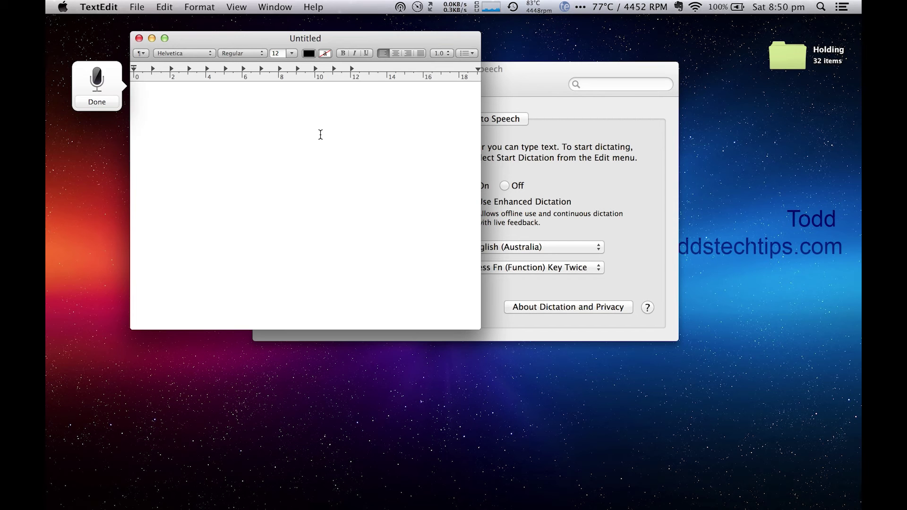
{"action": "key", "text": "fn"}
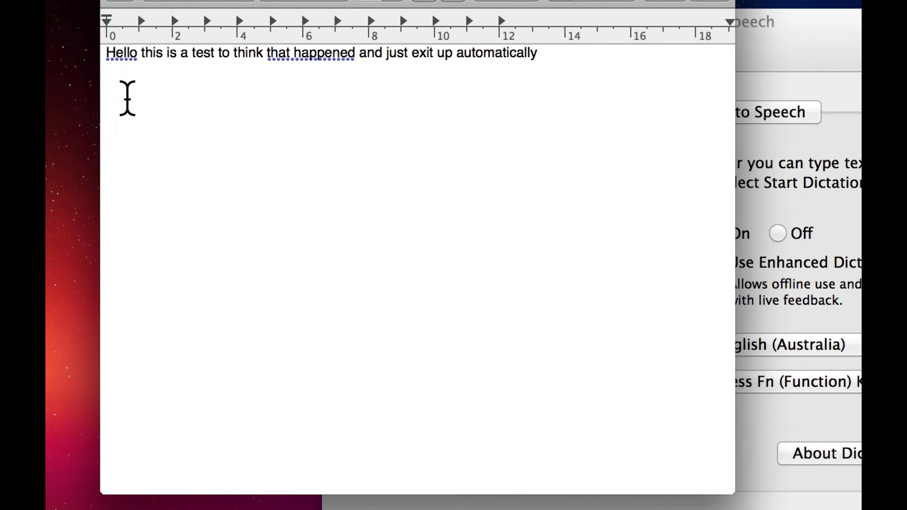
{"action": "key", "text": "super+a"}
{"action": "key", "text": "fn"}
{"action": "key", "text": "fn"}
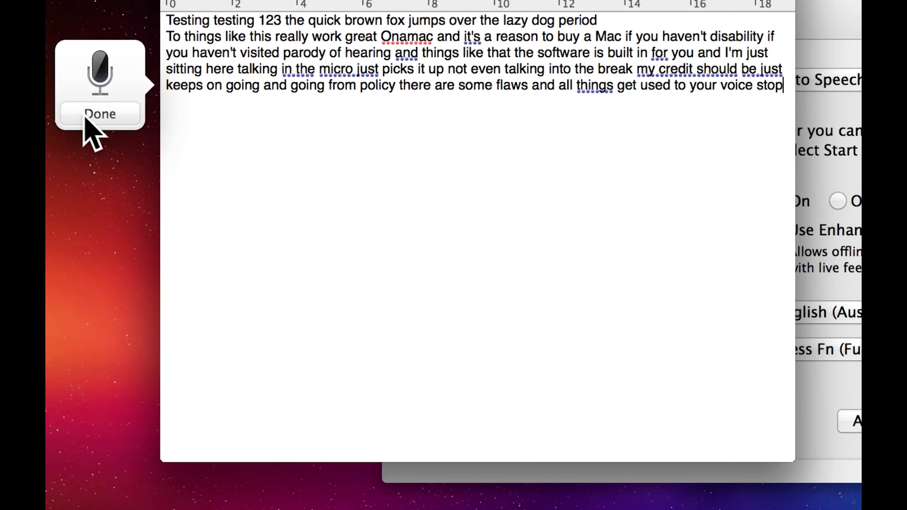
Step: Finish dictation, discard the document without saving, and return System Preferences to Show All
{"action": "left_click", "coordinate": [85, 118]}
{"action": "key", "text": "super+s"}
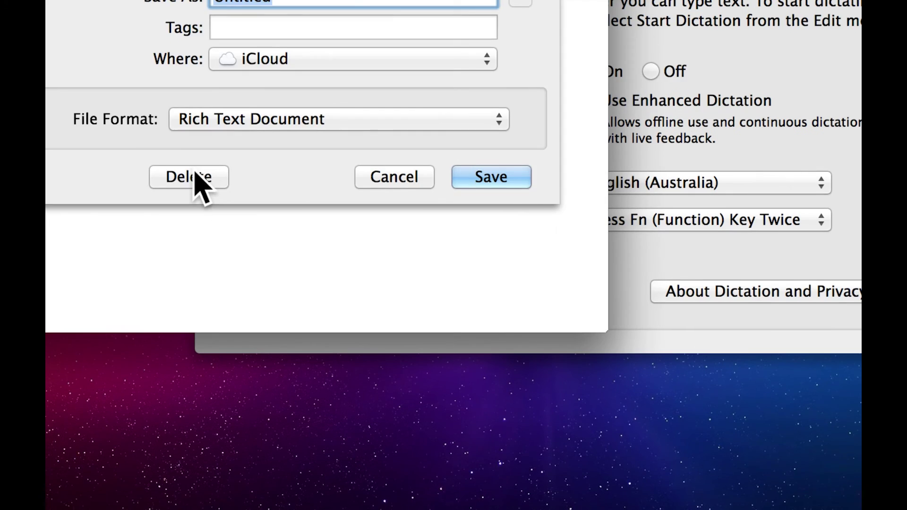
{"action": "left_click", "coordinate": [261, 202]}
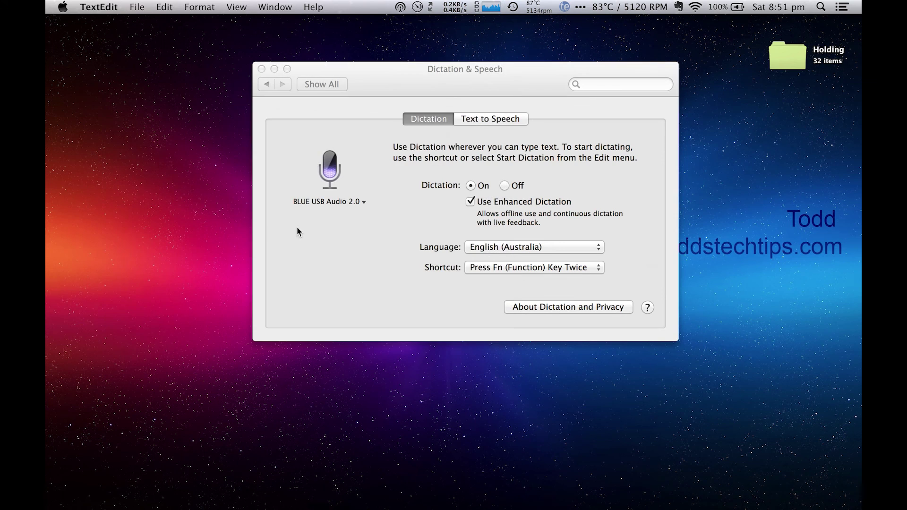
{"action": "left_click", "coordinate": [345, 252]}
{"action": "left_click", "coordinate": [327, 89]}
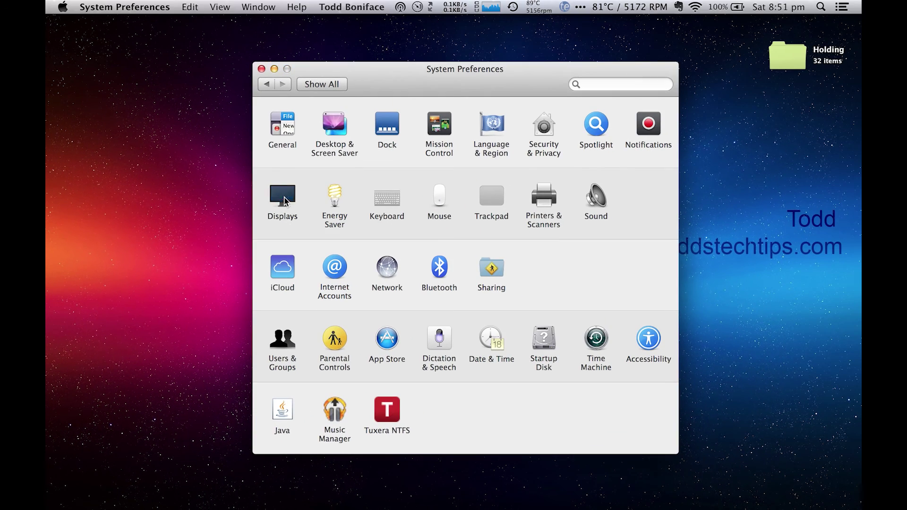
{"action": "left_click", "coordinate": [283, 197]}
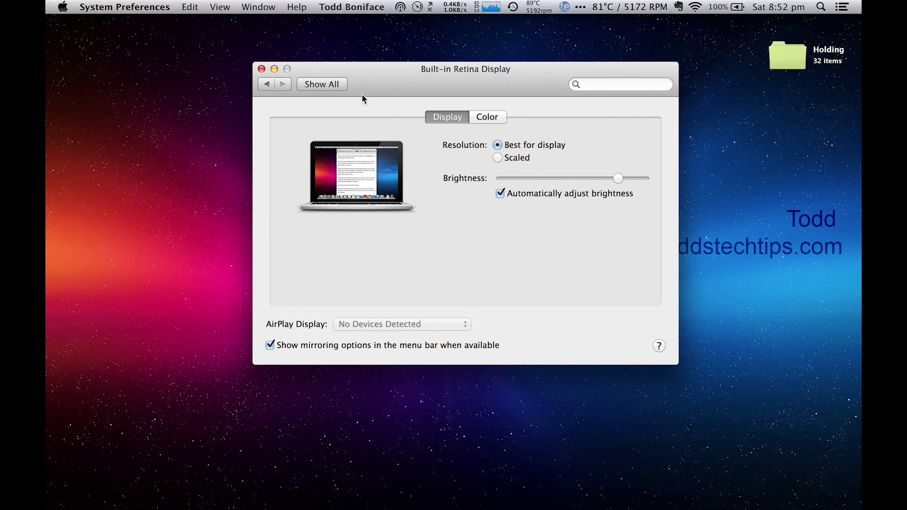
{"action": "left_click", "coordinate": [345, 85]}
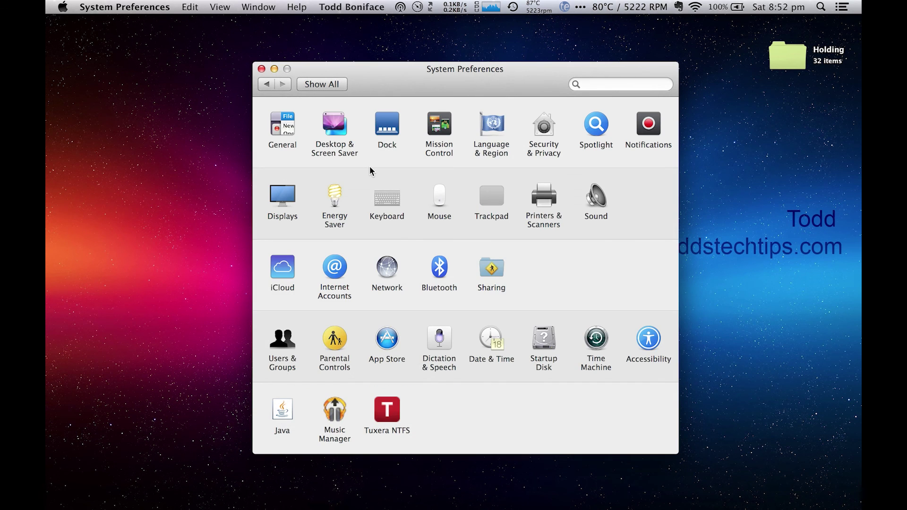